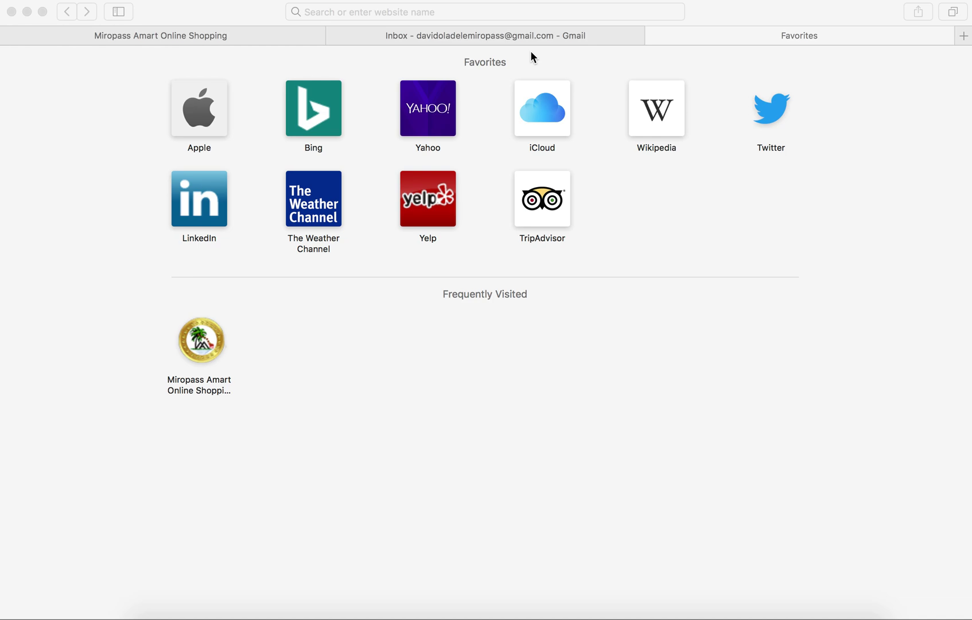
pyautogui.click(553, 12)
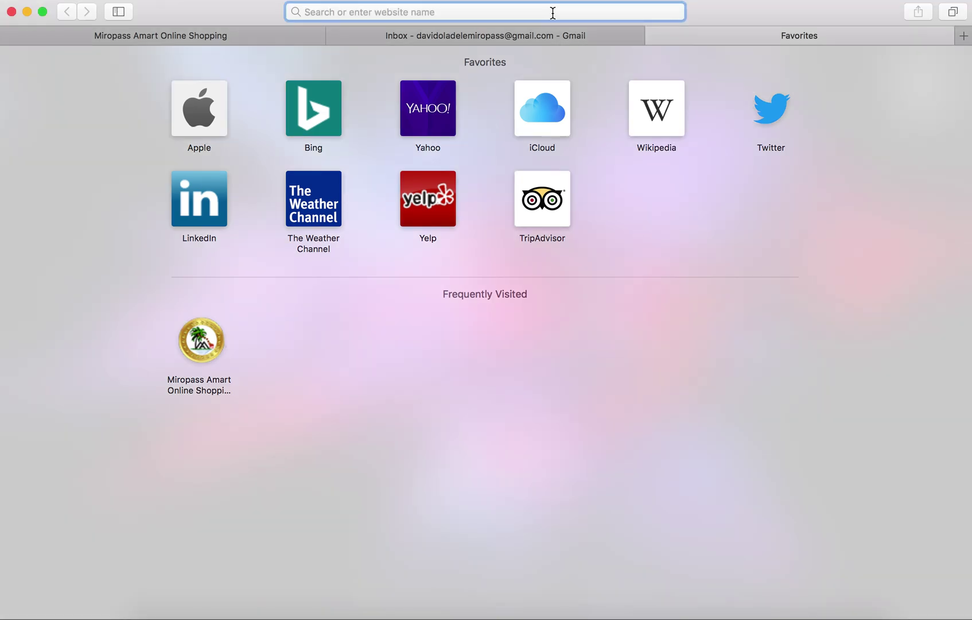
pyautogui.write('www.')
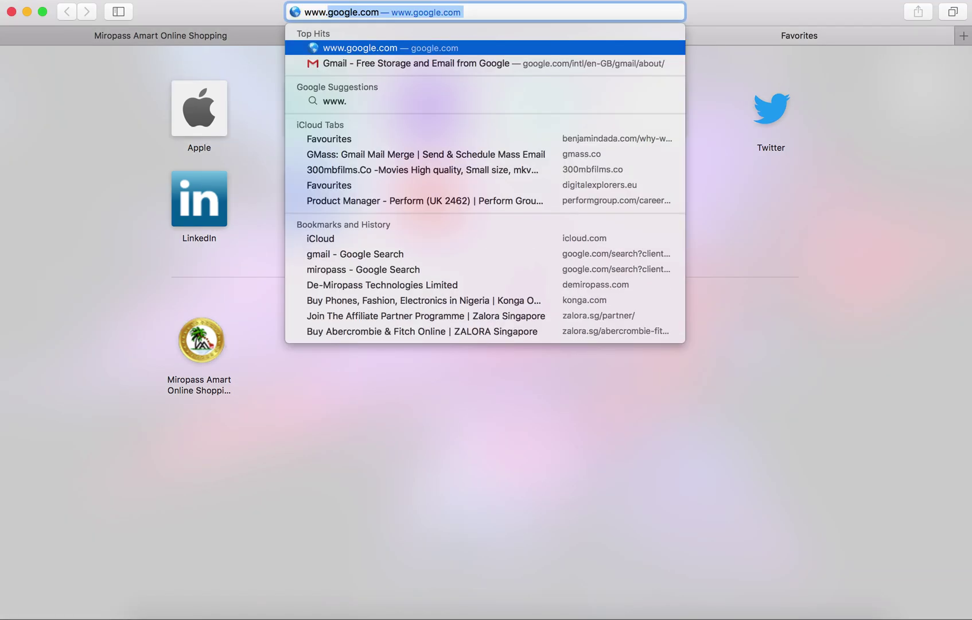
pyautogui.write('miropass')
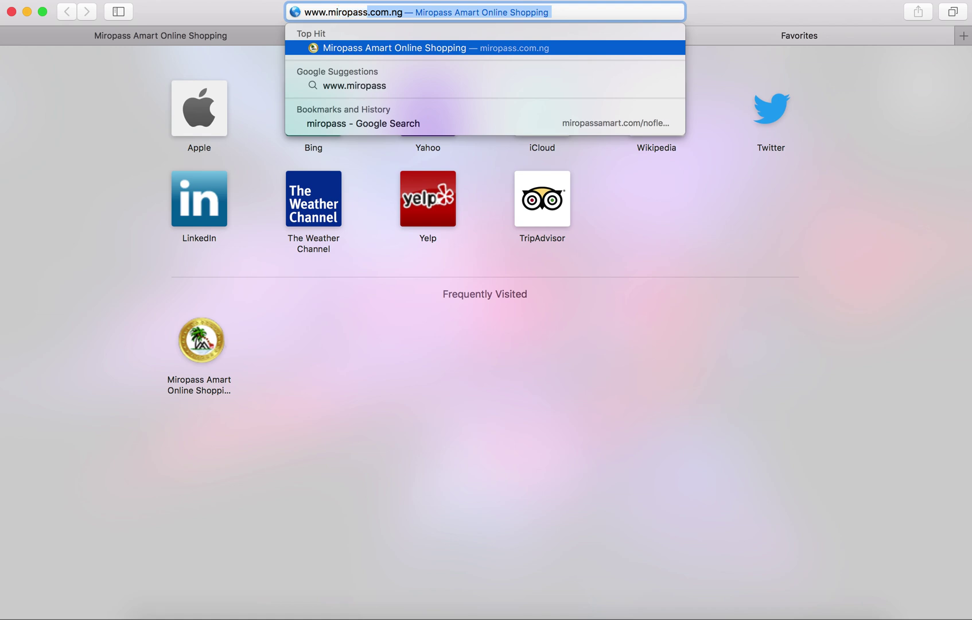
pyautogui.write('.com.')
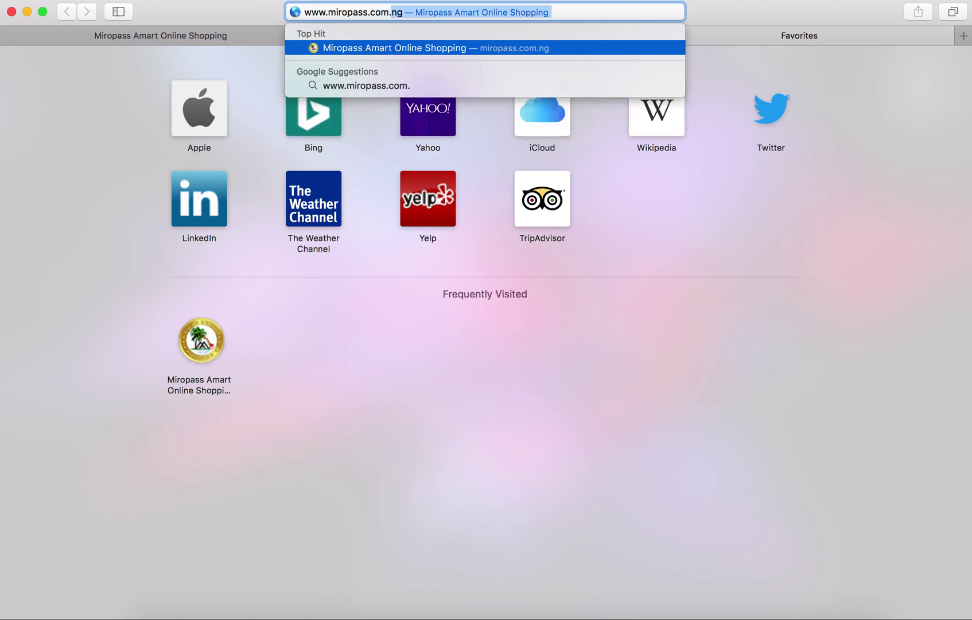
pyautogui.write('ng')
pyautogui.press('Return')
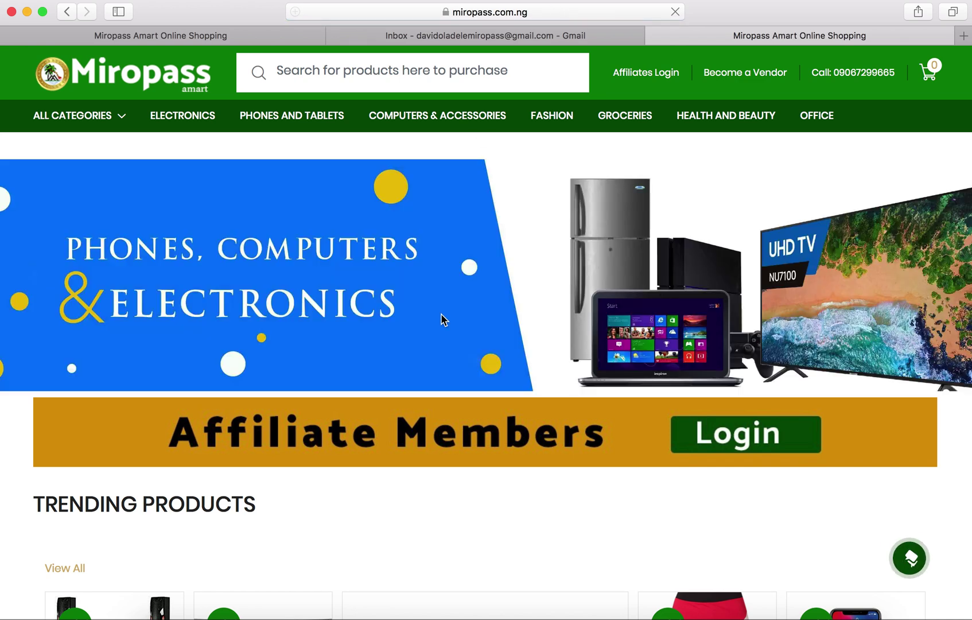
# Step: Go to the Affiliate Members Login and submit the affiliate username and password, which get rejected
pyautogui.click(484, 445)
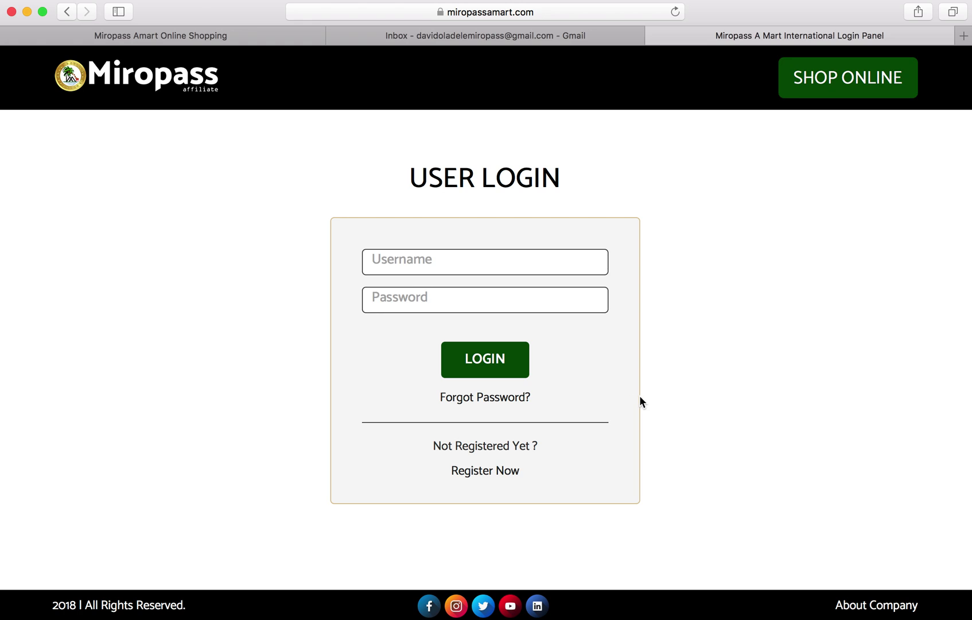
pyautogui.click(394, 261)
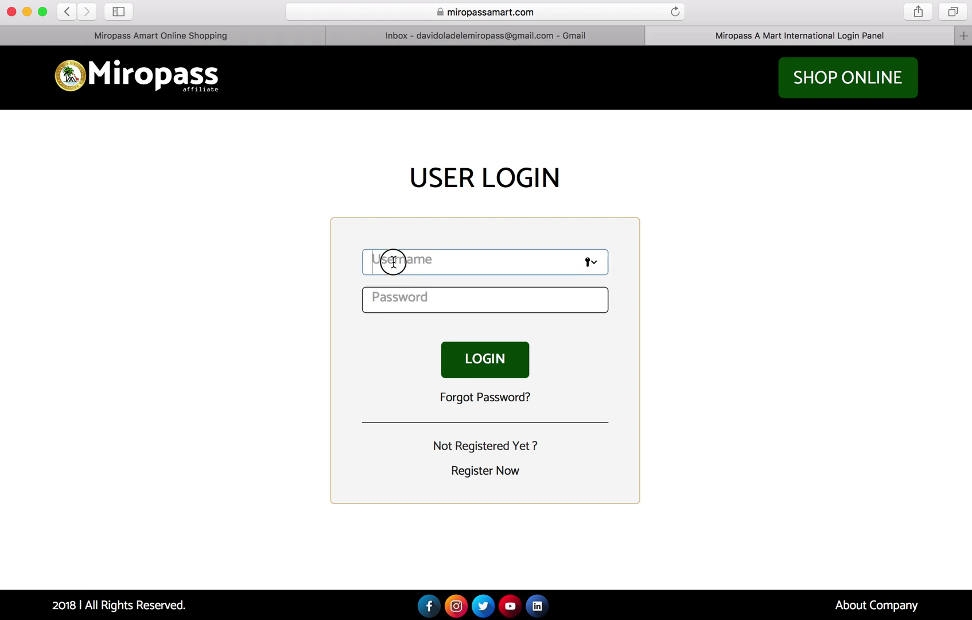
pyautogui.write('hajskj')
pyautogui.press('BackSpace')
pyautogui.press('BackSpace')
pyautogui.press('BackSpace')
pyautogui.press('BackSpace')
pyautogui.press('BackSpace')
pyautogui.press('BackSpace')
pyautogui.write('125489')
pyautogui.press('Tab')
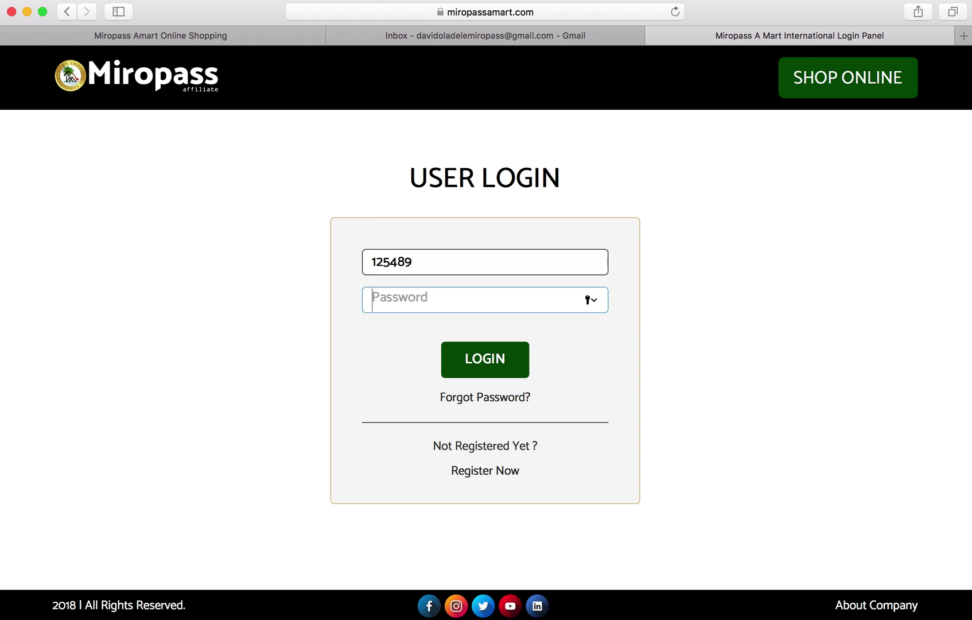
pyautogui.write('********')
pyautogui.click(501, 370)
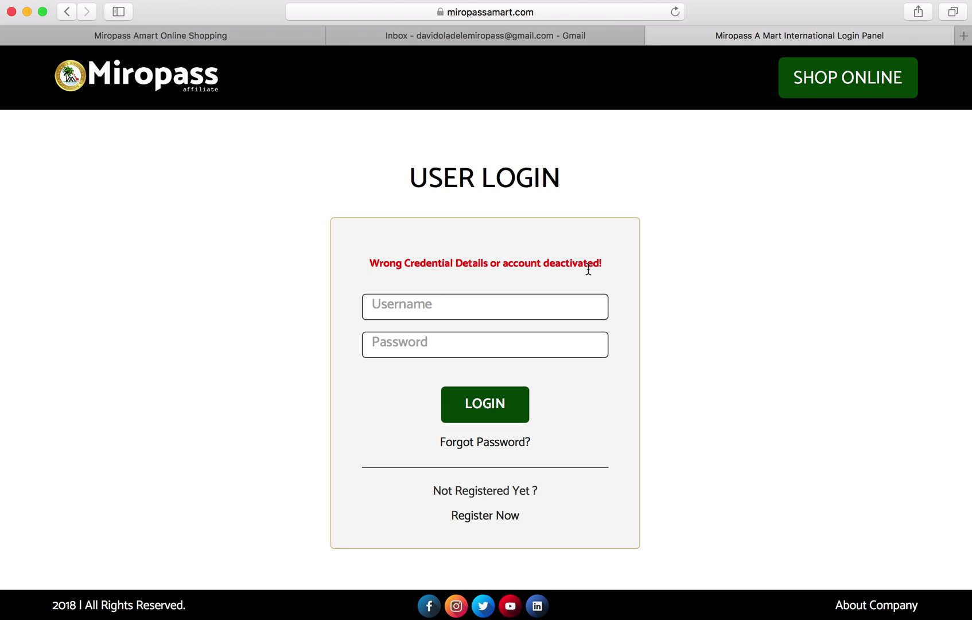
# Step: Submit the account's e-mail address on Forgot Password and get 'Password sent to your email id!'
pyautogui.click(464, 445)
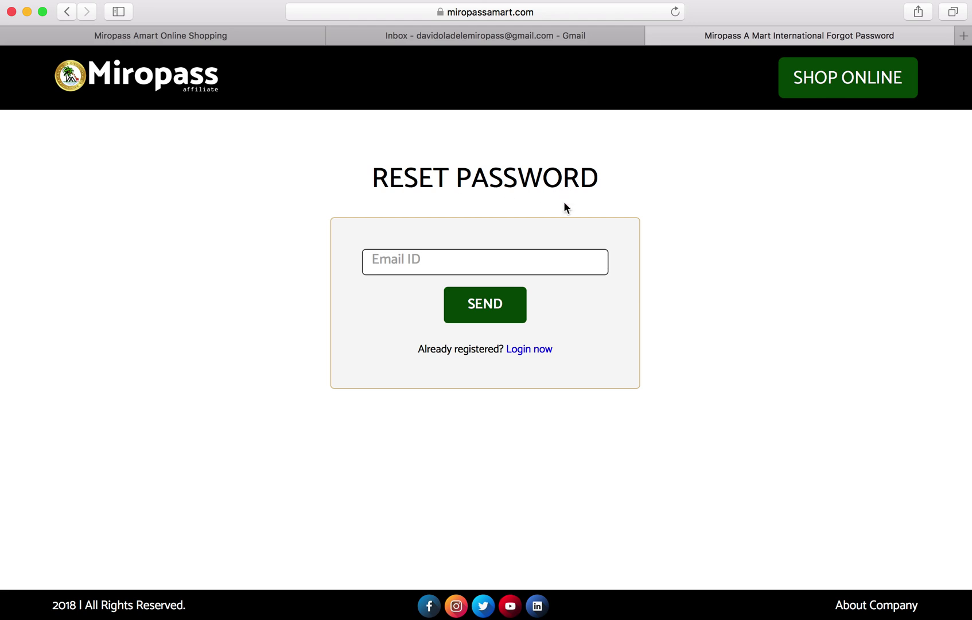
pyautogui.click(543, 259)
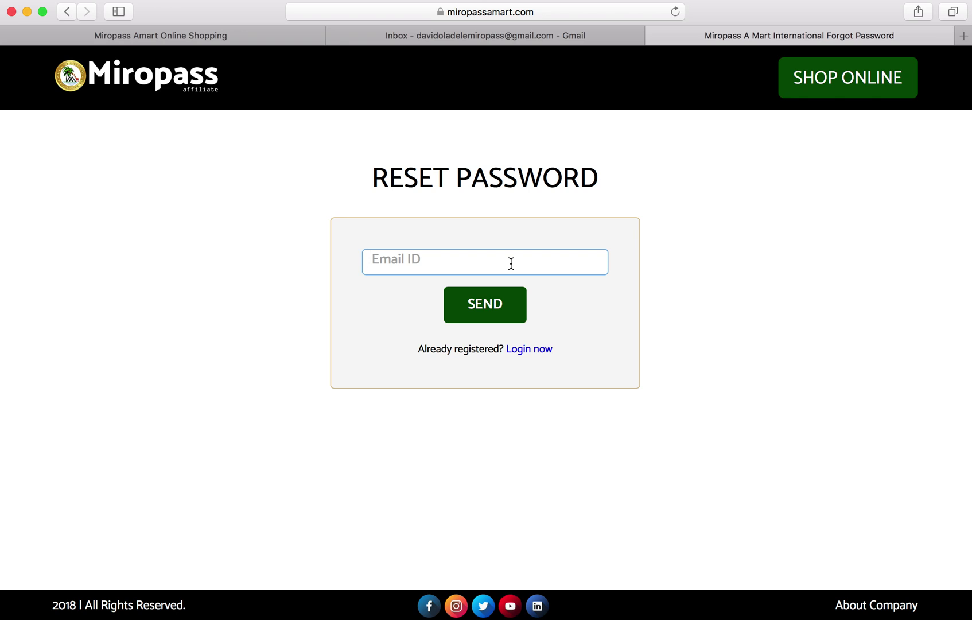
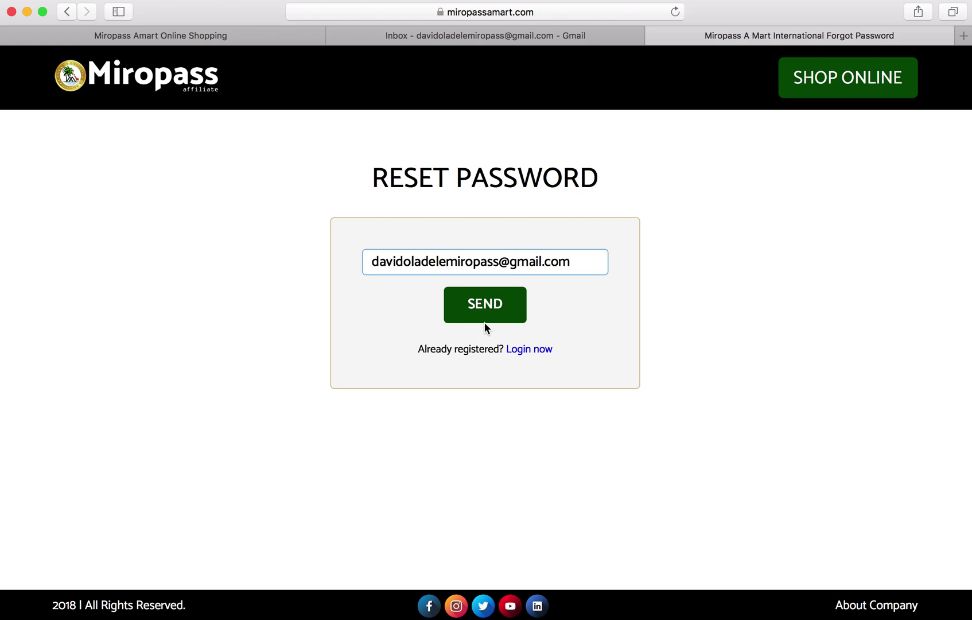
pyautogui.click(485, 312)
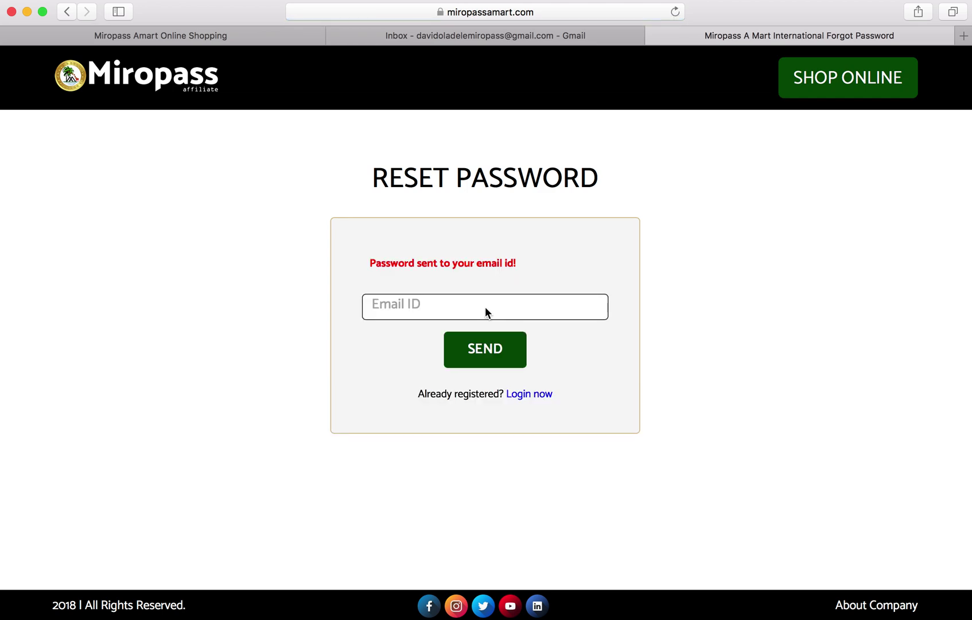
pyautogui.moveTo(360, 263); pyautogui.dragTo(531, 262)
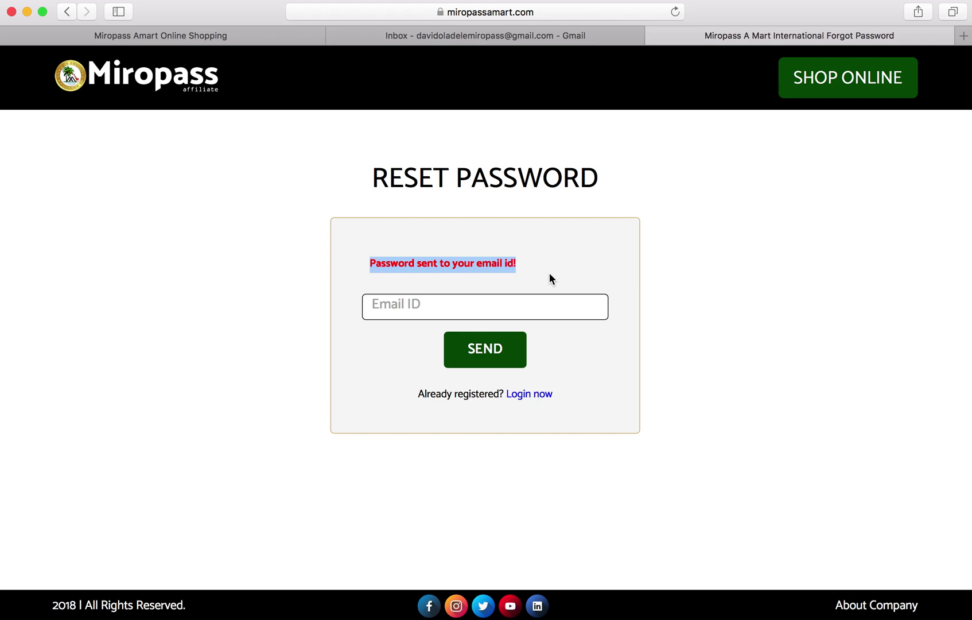
pyautogui.click(508, 37)
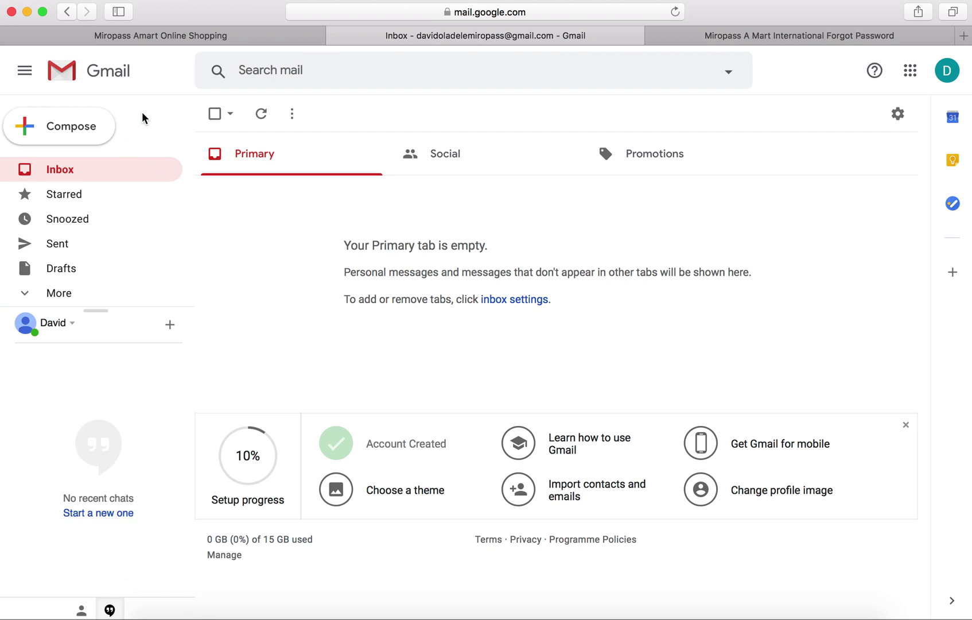
# Step: Refresh the Gmail inbox, open the Miropass password credential e-mail and scroll to its reset link
pyautogui.click(261, 117)
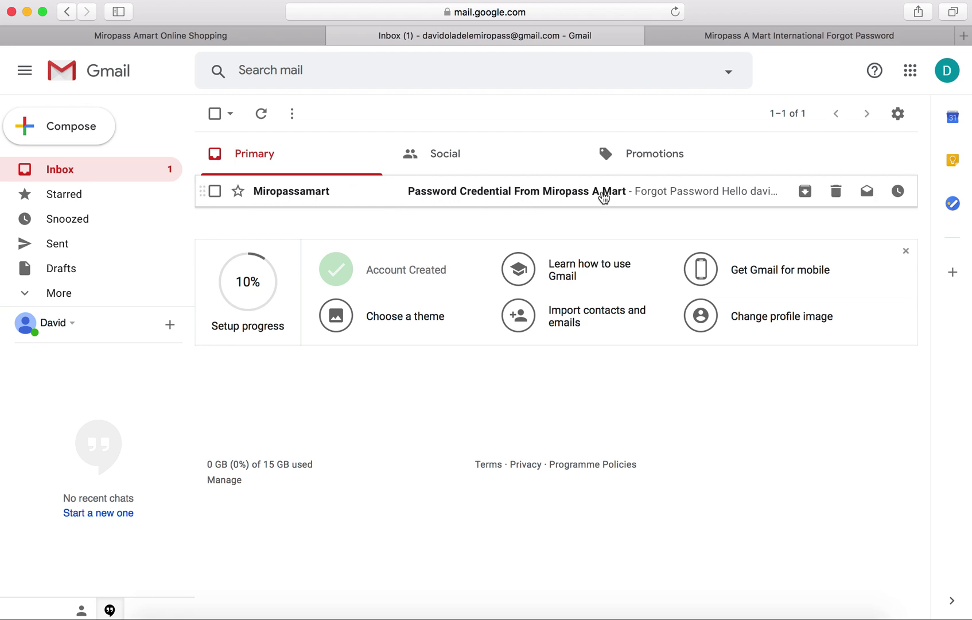
pyautogui.click(602, 196)
pyautogui.scroll(-2, 664, 450)
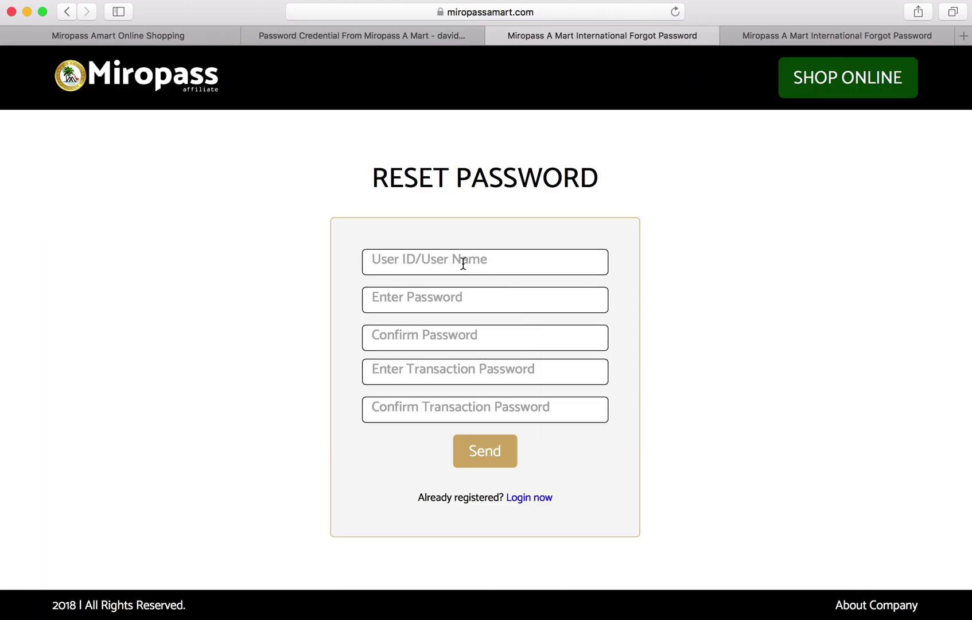
# Step: Enter the account's user name and a new password on the Reset Password form
pyautogui.click(463, 264)
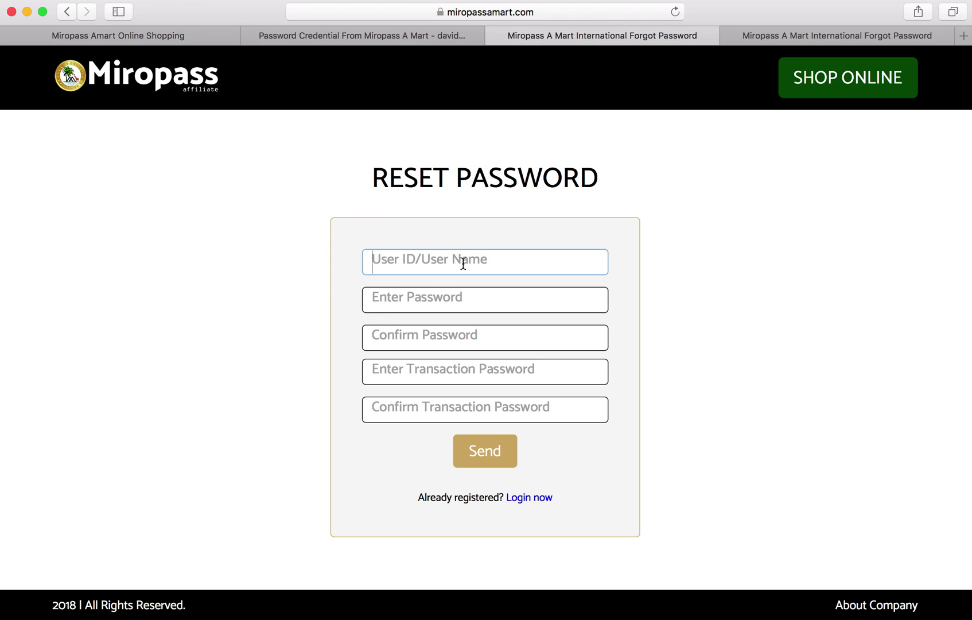
pyautogui.write('dav id')
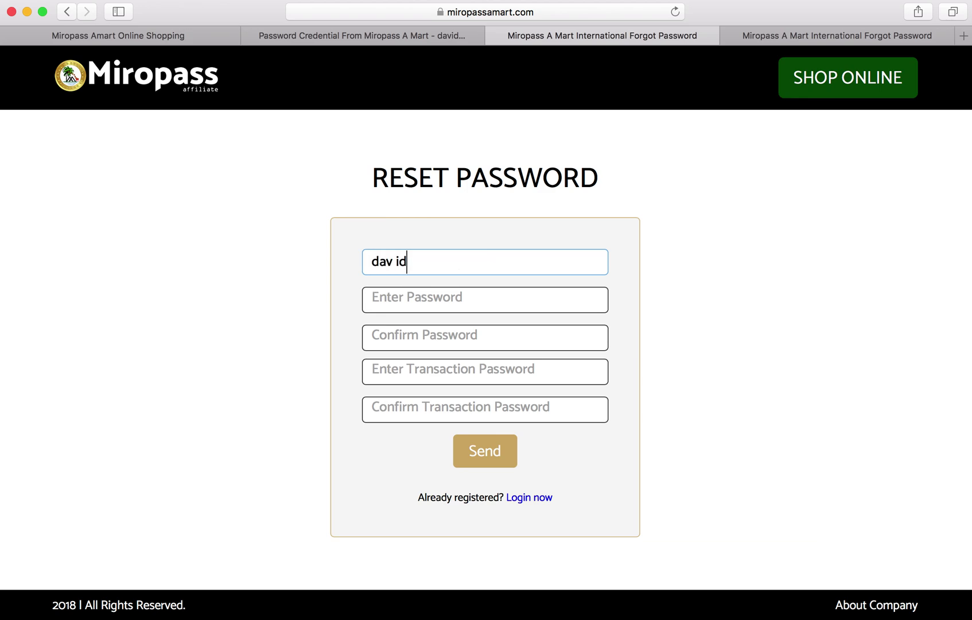
pyautogui.press('BackSpace')
pyautogui.press('BackSpace')
pyautogui.press('BackSpace')
pyautogui.write('id')
pyautogui.press('BackSpace')
pyautogui.press('BackSpace')
pyautogui.write('id2')
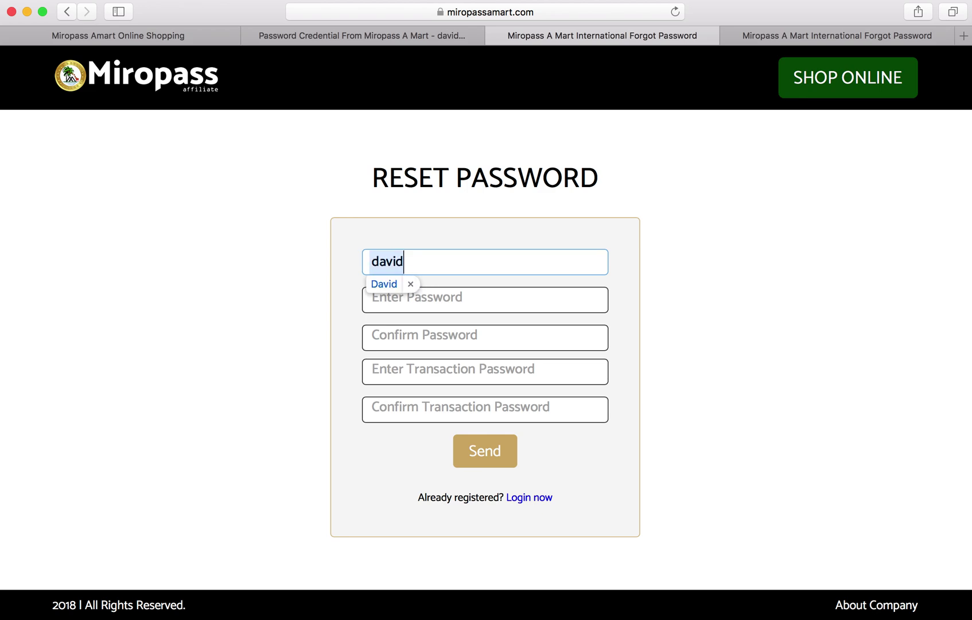
pyautogui.press('Tab')
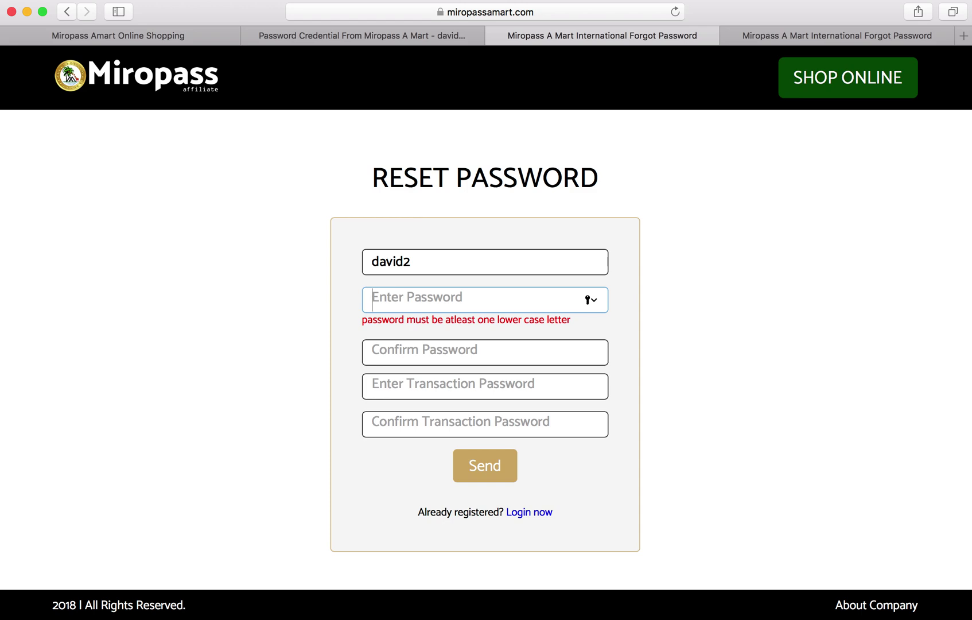
pyautogui.write('•••••••••')
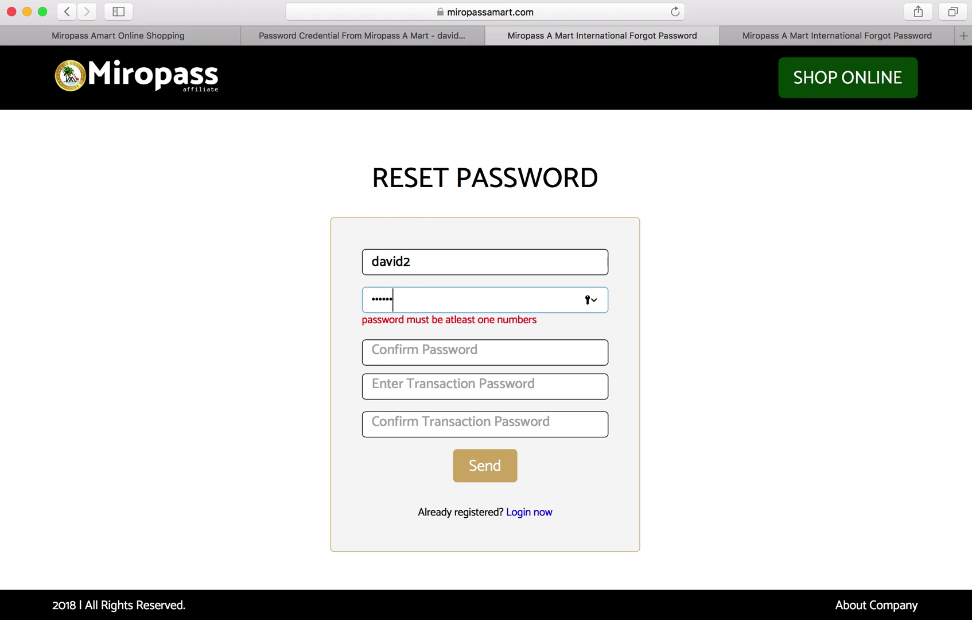
pyautogui.write('•••••')
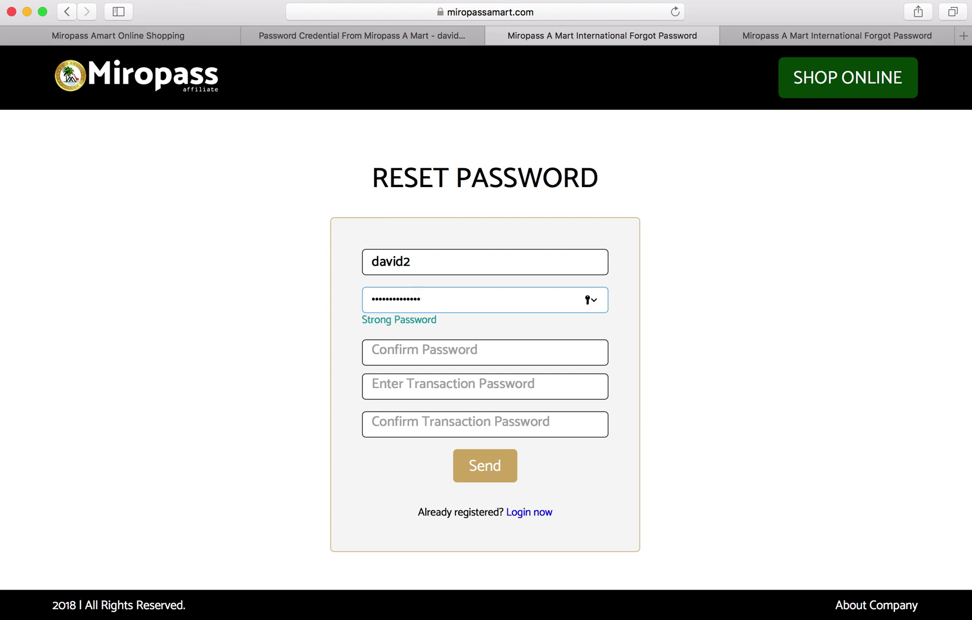
# Step: Retype the new password in Confirm Password
pyautogui.click(373, 352)
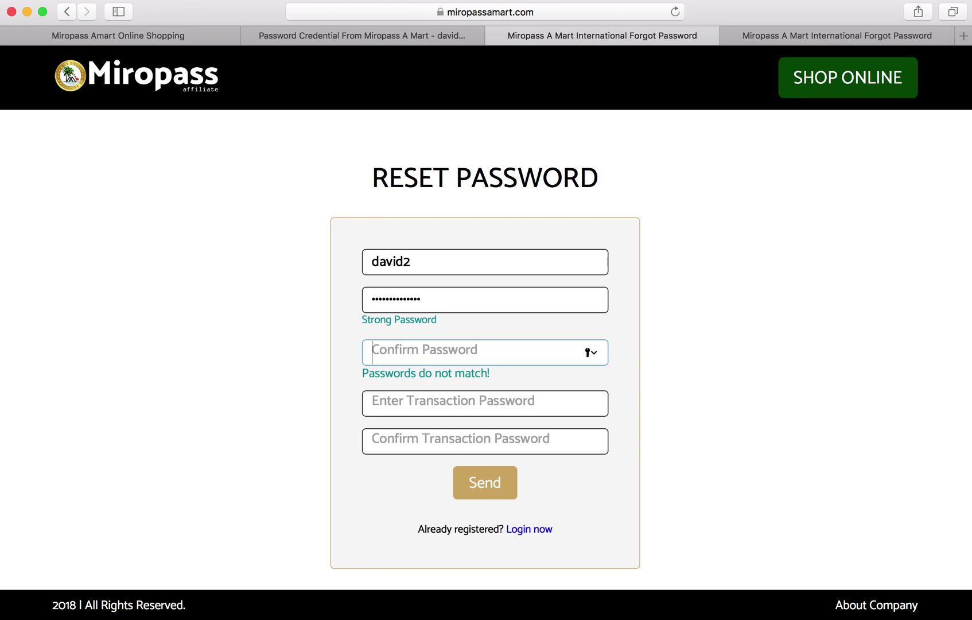
pyautogui.write('aa')
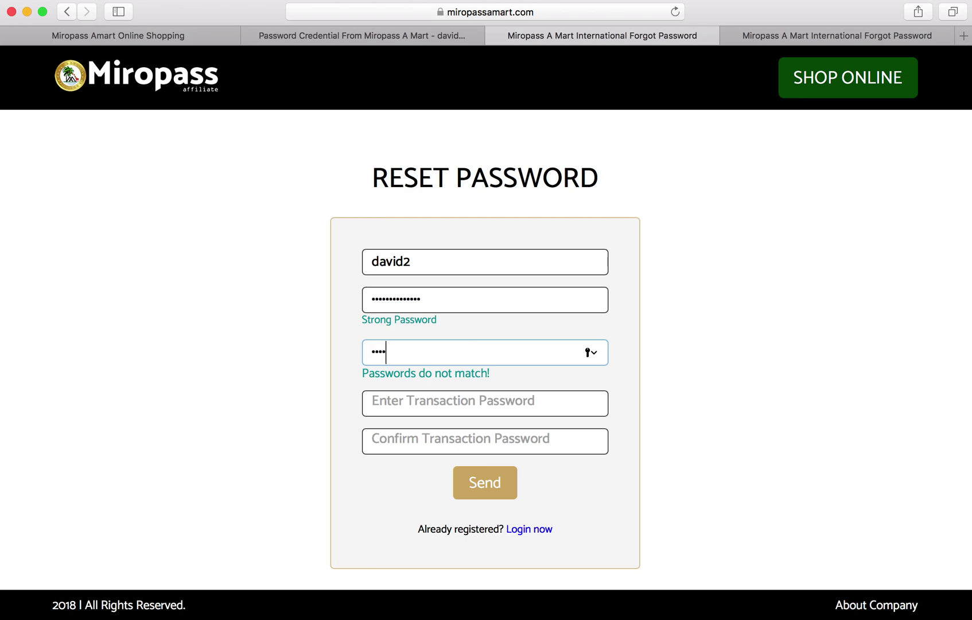
pyautogui.write('••••••••••')
# Step: Set and confirm a matching transaction password, then submit the reset form
pyautogui.click(448, 402)
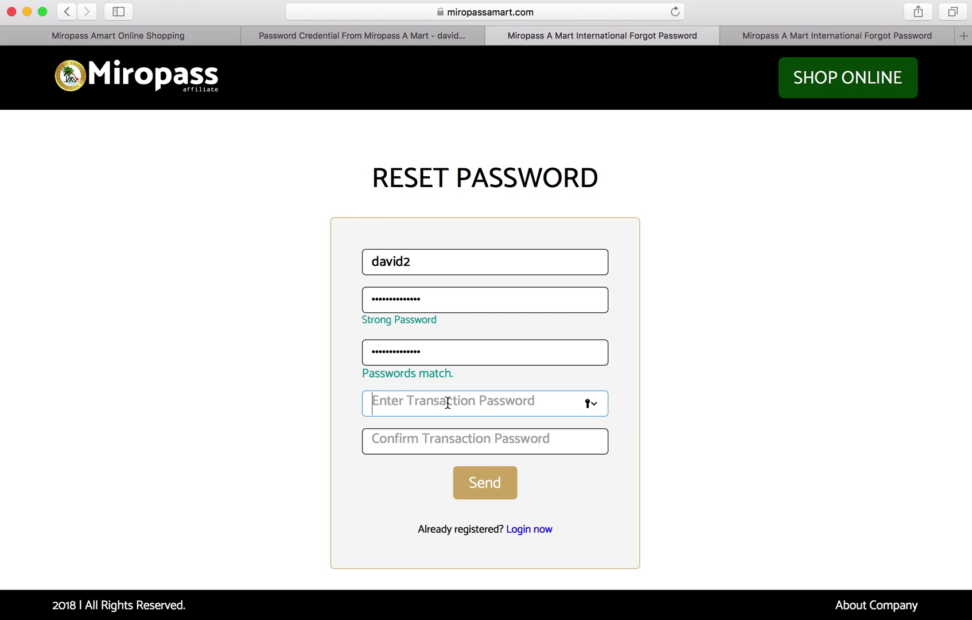
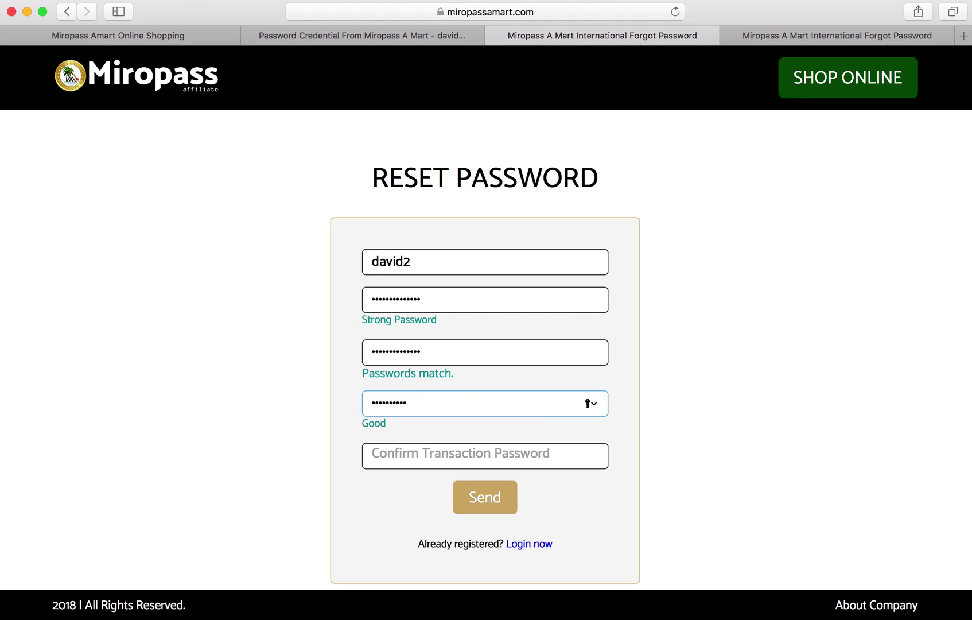
pyautogui.click(459, 456)
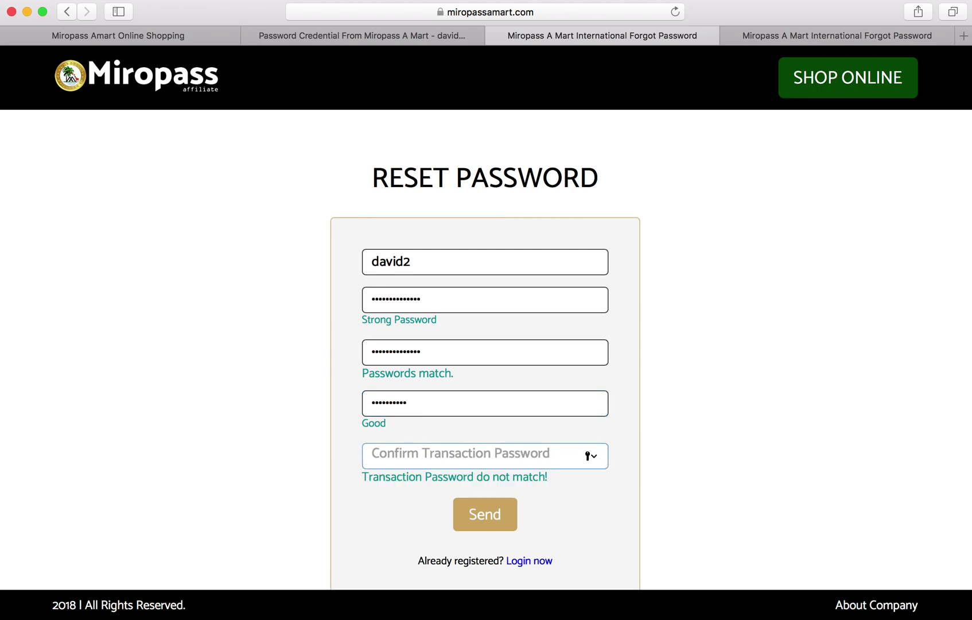
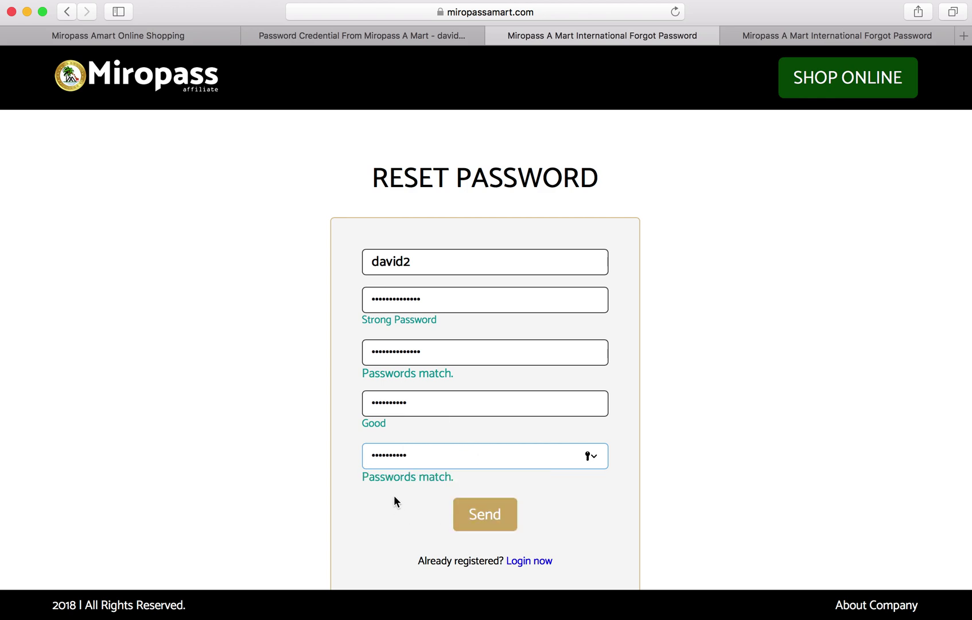
pyautogui.click(491, 517)
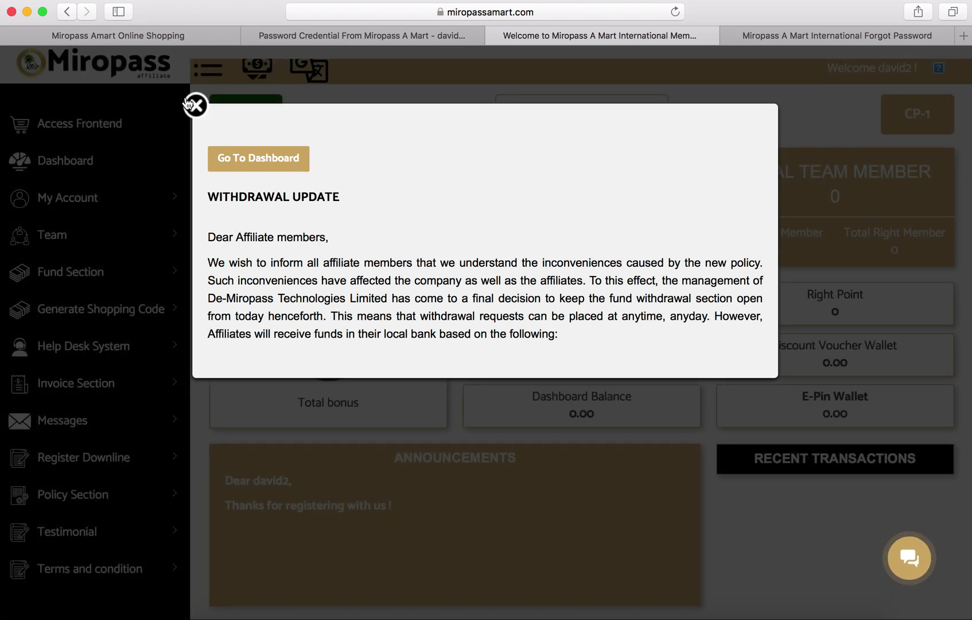
# Step: Close the Withdrawal Update popup to reveal the affiliate dashboard
pyautogui.click(196, 105)
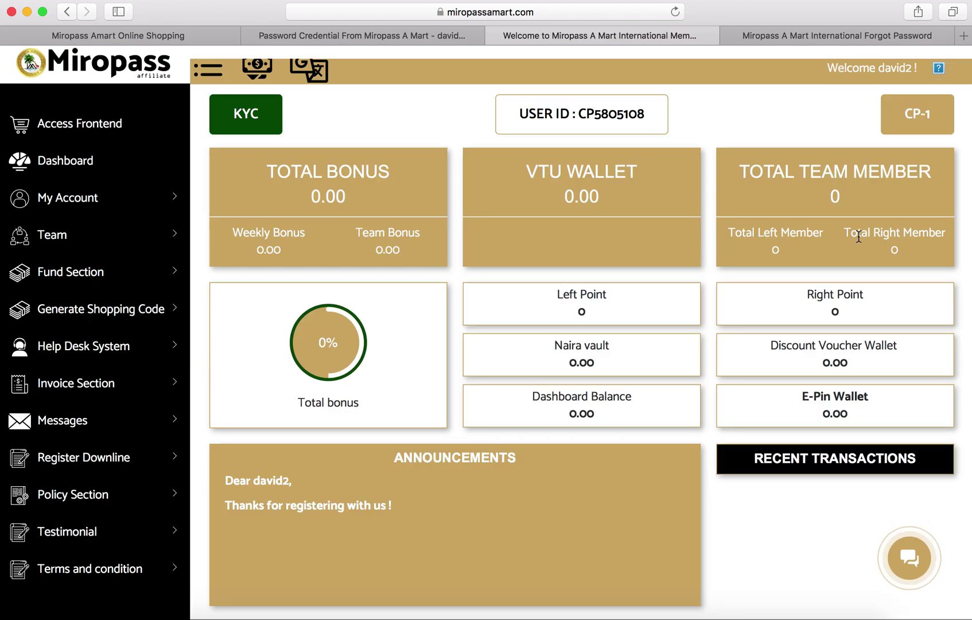